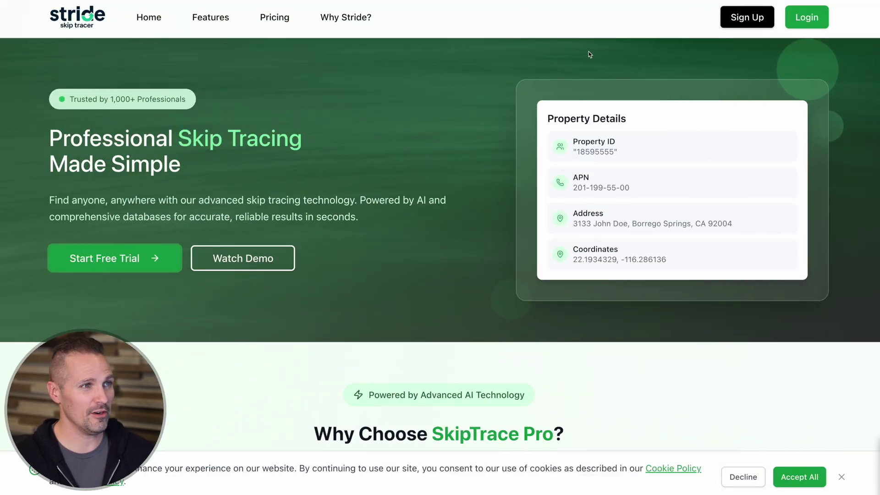
Open the account sign-up page from the Stride Skip Tracer home page
click(736, 19)
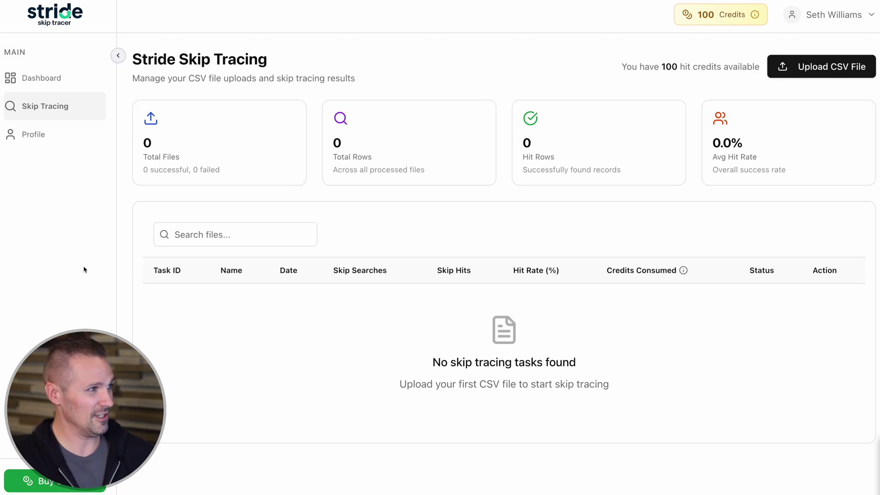
Visit the dashboard, return to the Skip Tracing page and upload the file CA_Kings_12_11_2025_513.csv
click(53, 78)
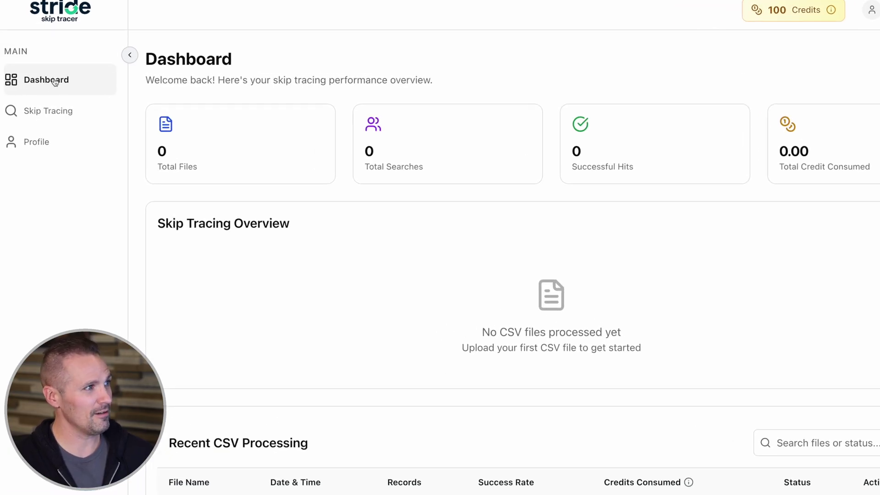
click(54, 110)
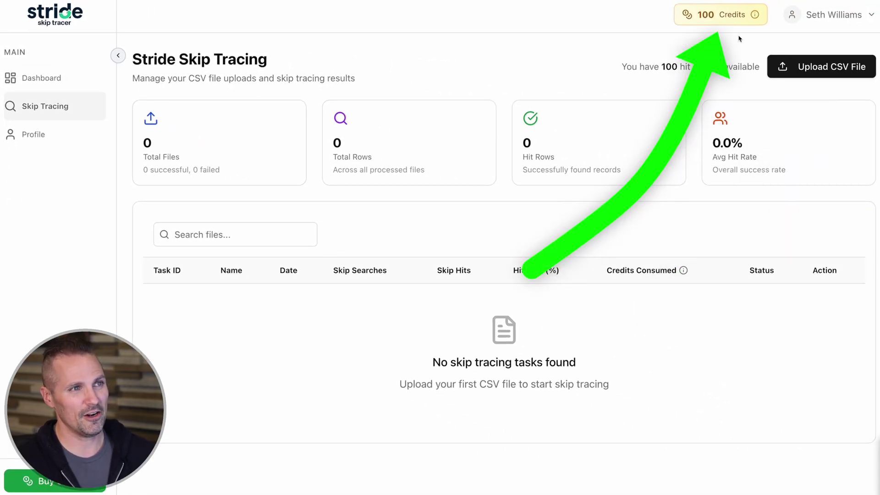
click(820, 66)
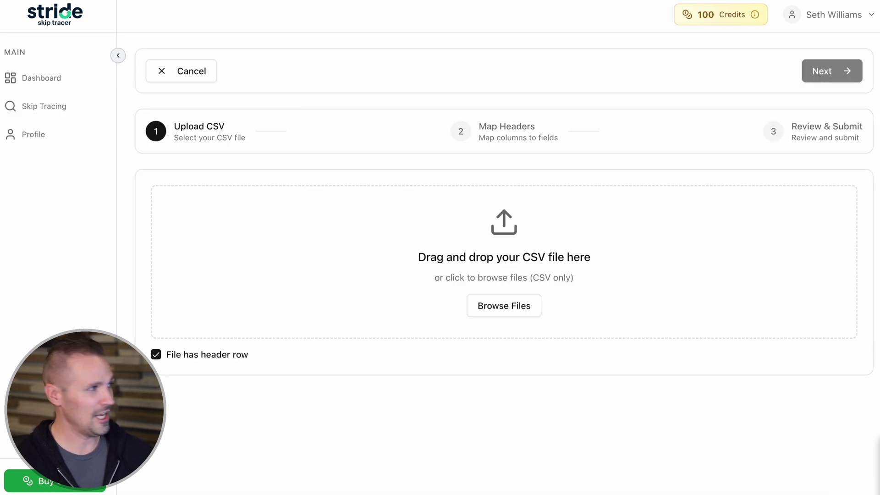
drag(504, 275, 409, 249)
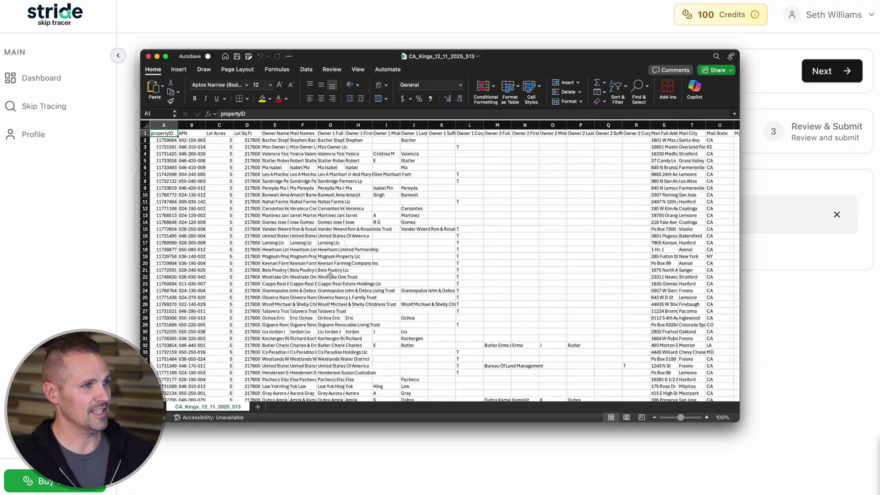
Look through the property list's columns in Excel, and continue the Stride upload to the Map Headers stage
scroll(330, 275, right, 15)
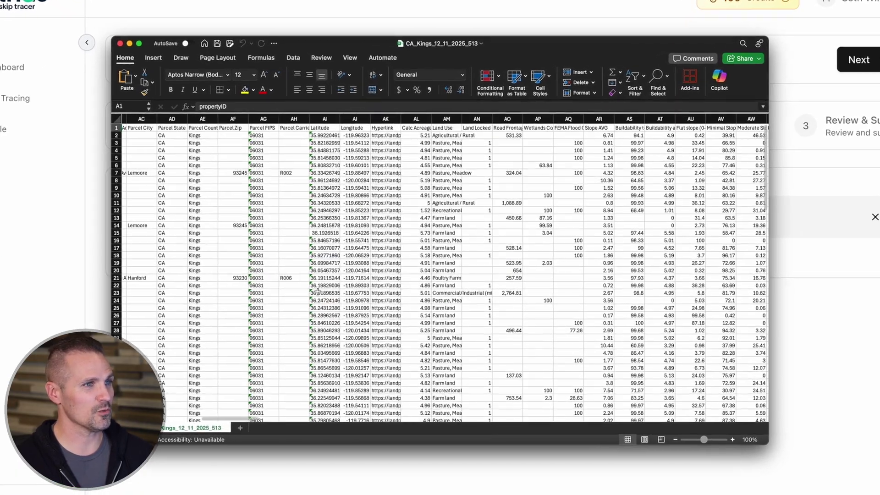
scroll(317, 290, right, 15)
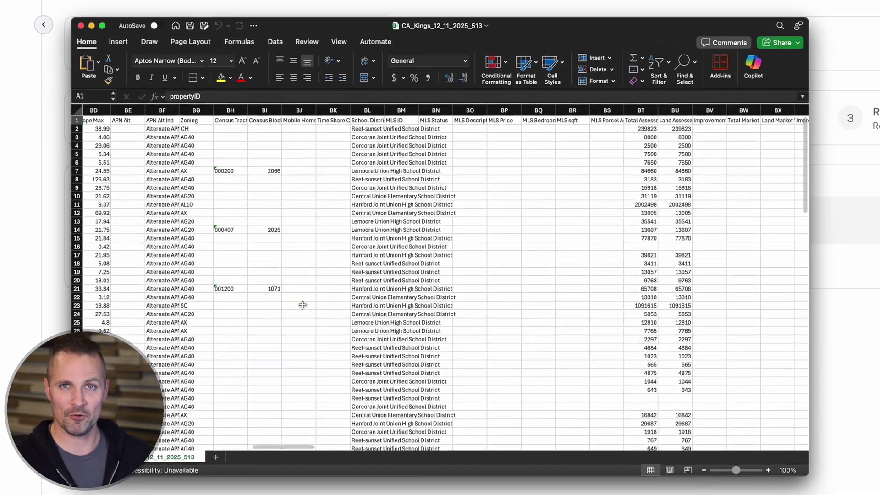
scroll(300, 308, left, 20)
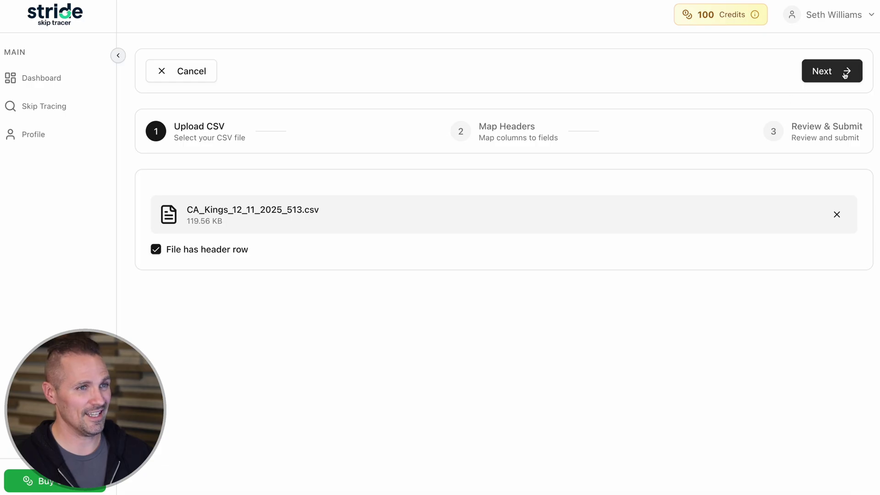
click(844, 73)
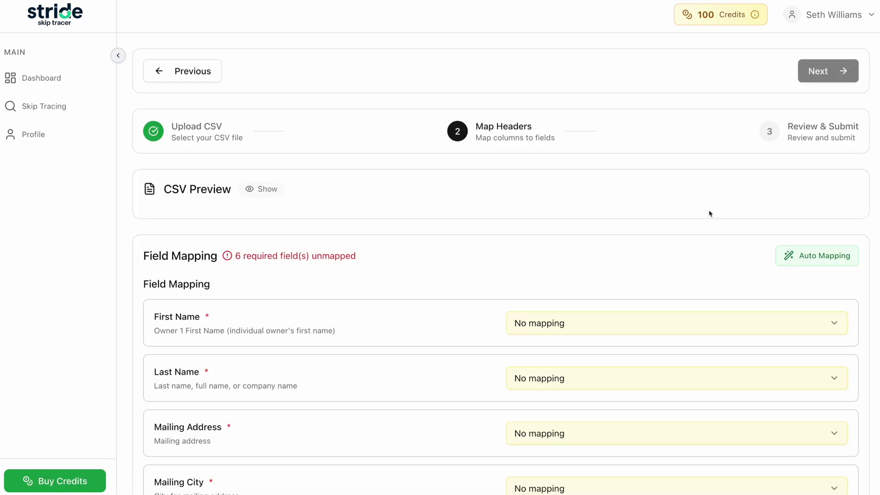
Review the fields that need mapping, and widen the Owner 1 First Name column in the Excel list to show its full header
scroll(709, 214, down, 5)
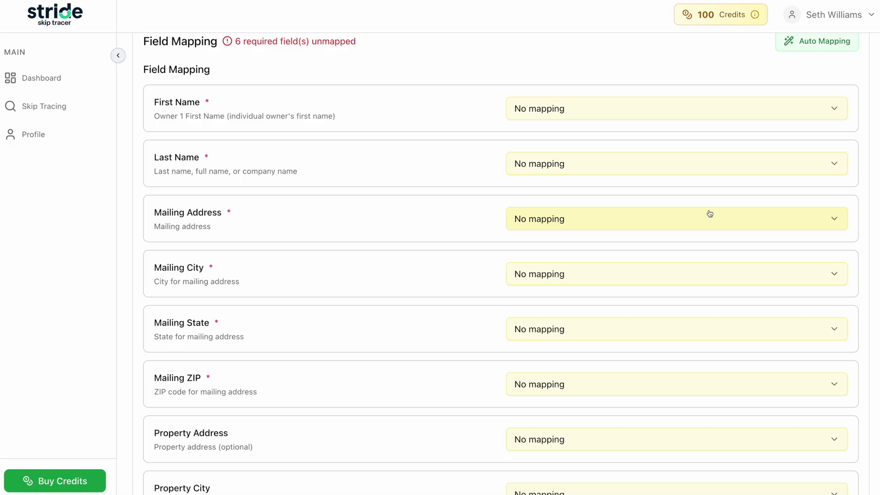
scroll(709, 214, down, 3)
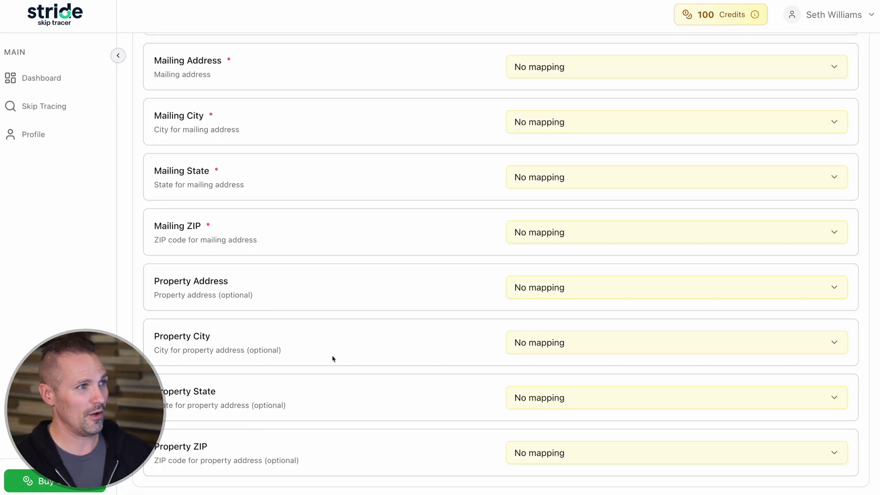
scroll(333, 358, up, 3)
key(super+Tab)
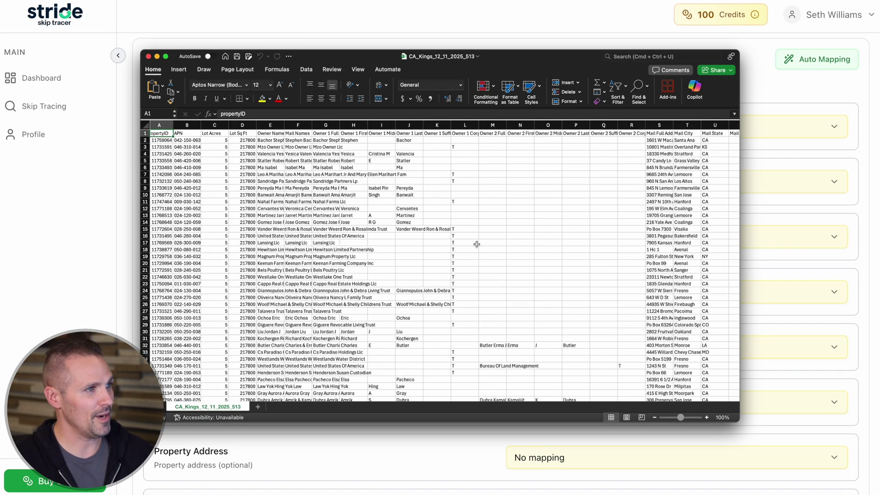
click(353, 134)
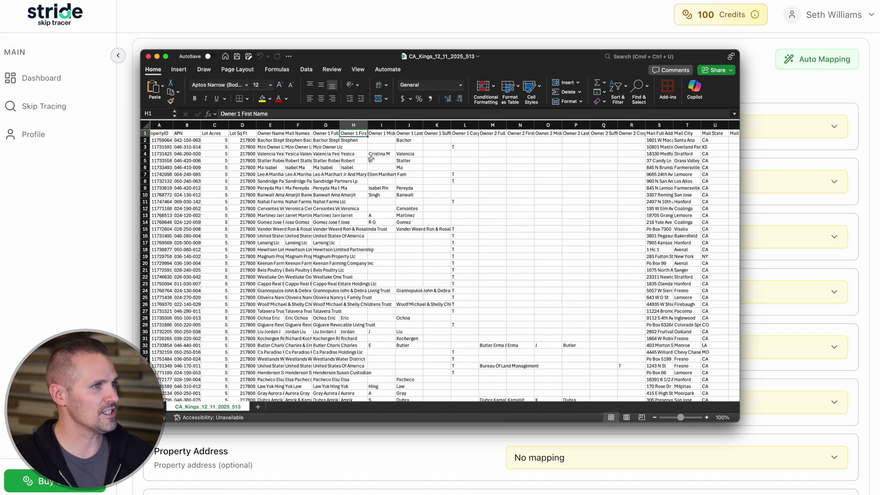
drag(367, 125, 388, 125)
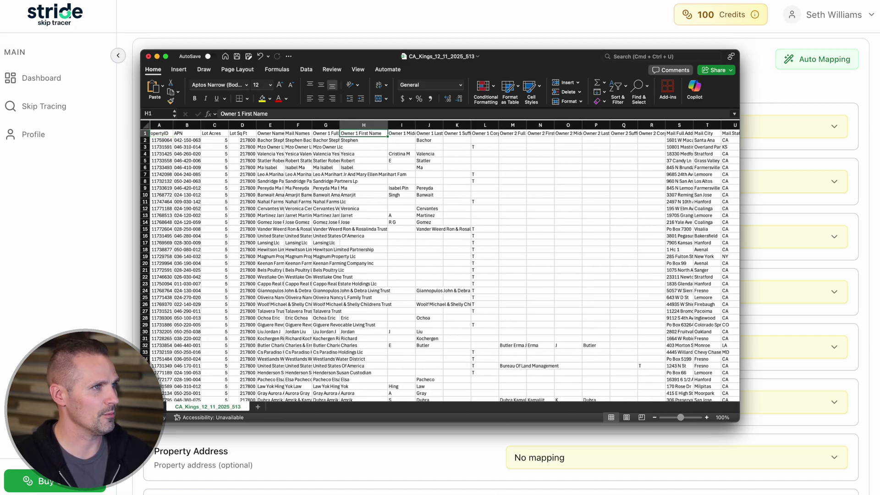
Switch back to Stride and map First Name to Owner 1 First Name and Last Name to Owner 1 Last Name
key(super+Tab)
click(815, 130)
click(742, 318)
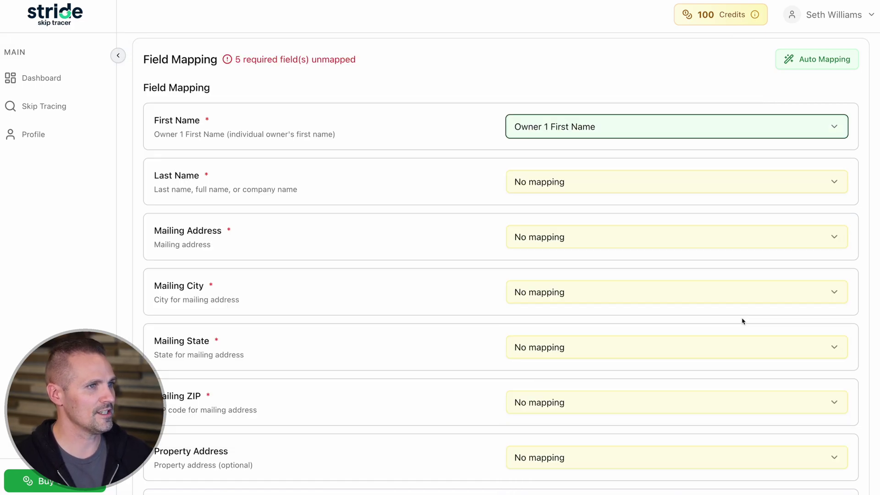
click(817, 178)
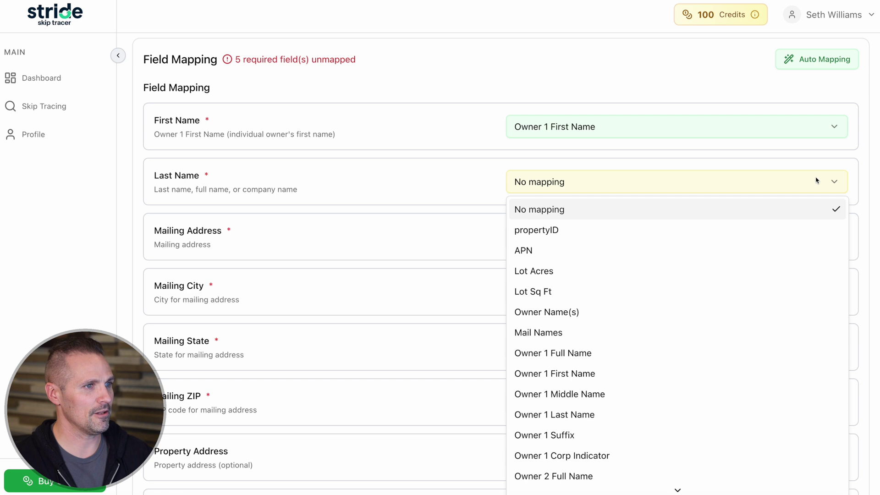
click(720, 422)
Locate the Mail Full Address column in the Excel list, and map Mailing Address to Mail Full Address in Stride
key(super+Tab)
scroll(664, 187, right, 6)
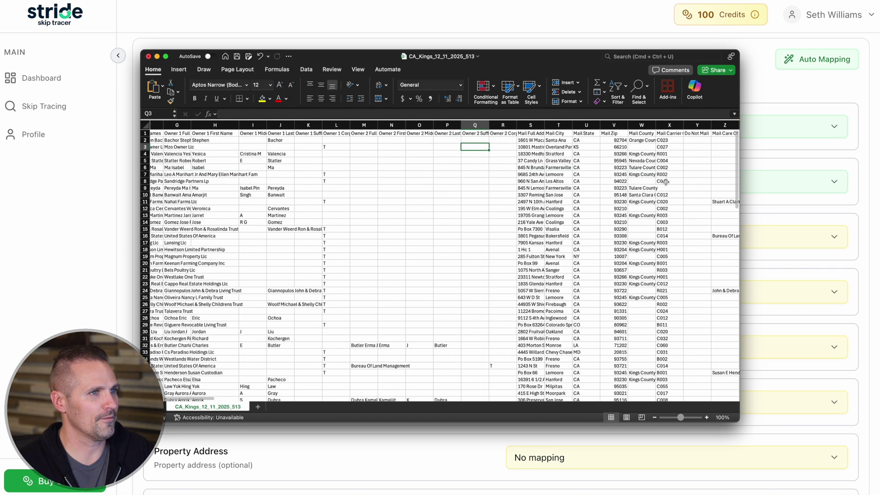
scroll(664, 186, right, 1)
click(373, 133)
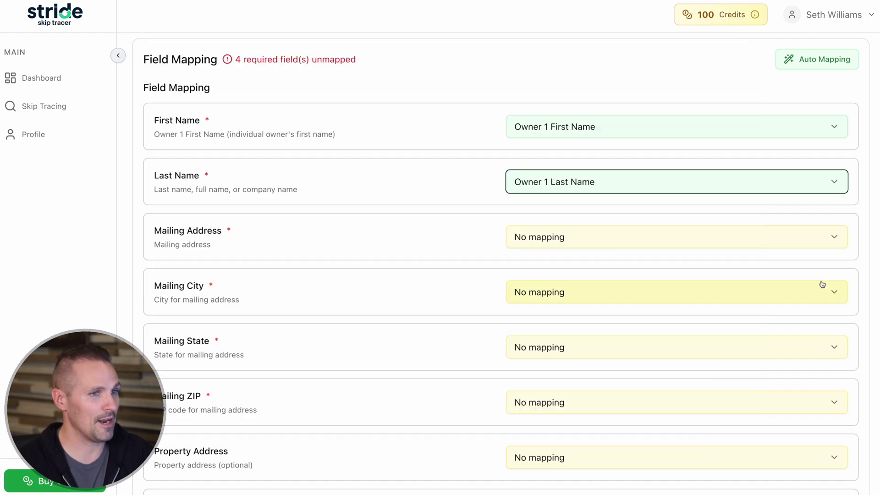
click(834, 240)
scroll(746, 350, down, 6)
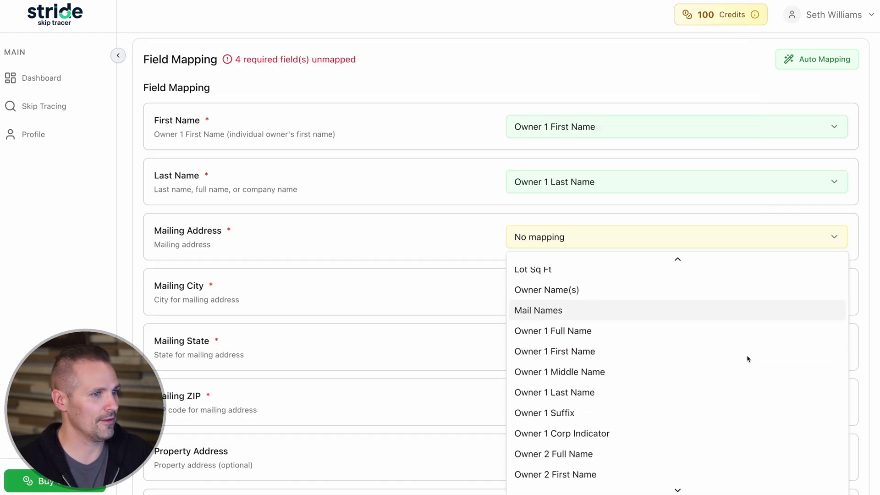
click(739, 381)
Check the Mail City, Mail State and Mail Zip headers in Excel, and map Mailing City to Mail City in Stride
key(super+Tab)
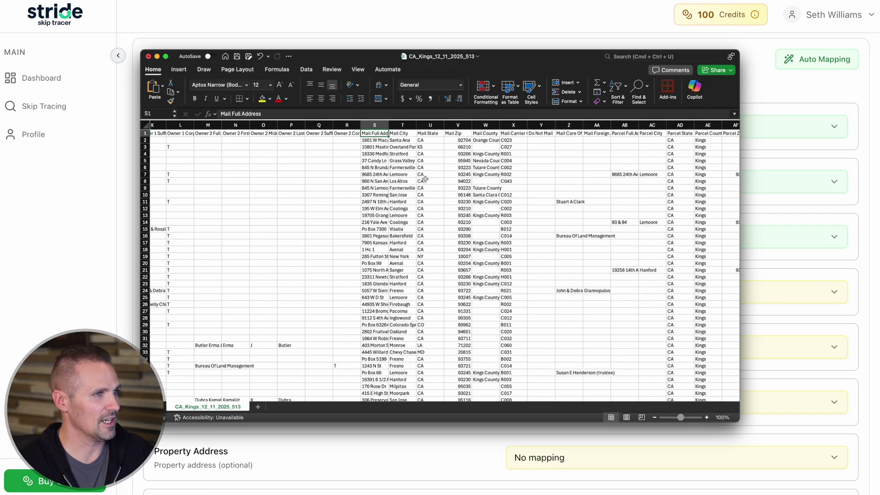
click(407, 133)
click(426, 134)
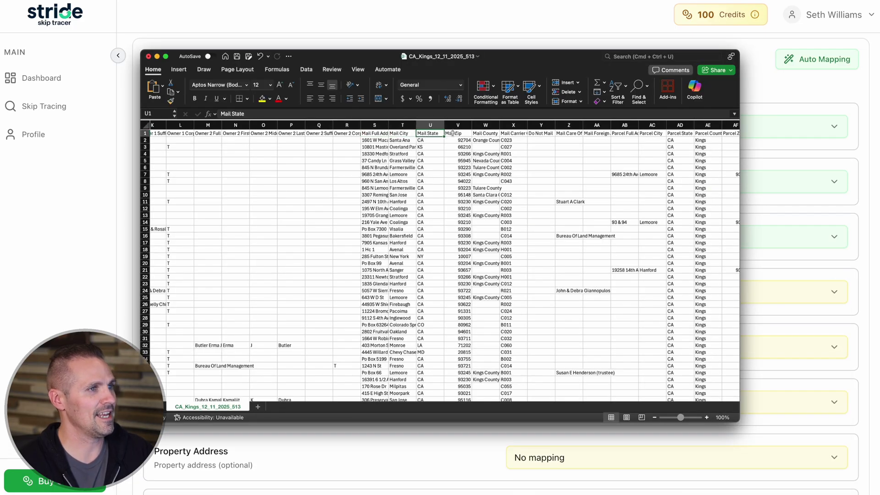
click(452, 133)
key(super+Tab)
click(777, 290)
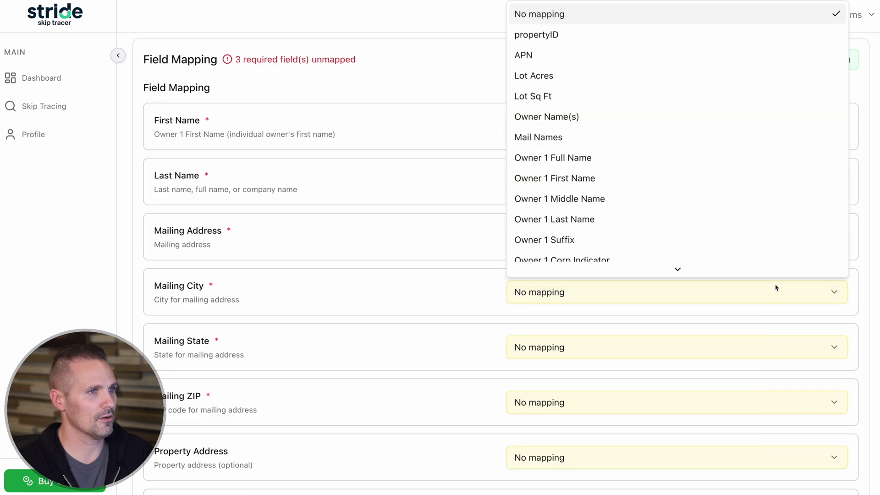
scroll(711, 167, down, 5)
click(664, 74)
Map Mailing State to Mail State and Mailing ZIP to Mail Zip
click(690, 349)
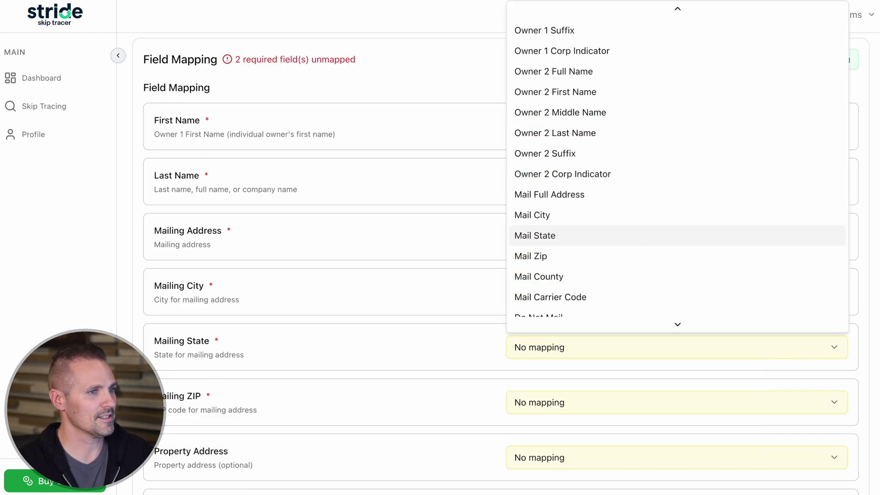
click(534, 234)
click(642, 403)
click(573, 305)
Switch to the Excel list and examine the parcel address columns, checking which rows have a Parcel Full Address
scroll(470, 355, down, 3)
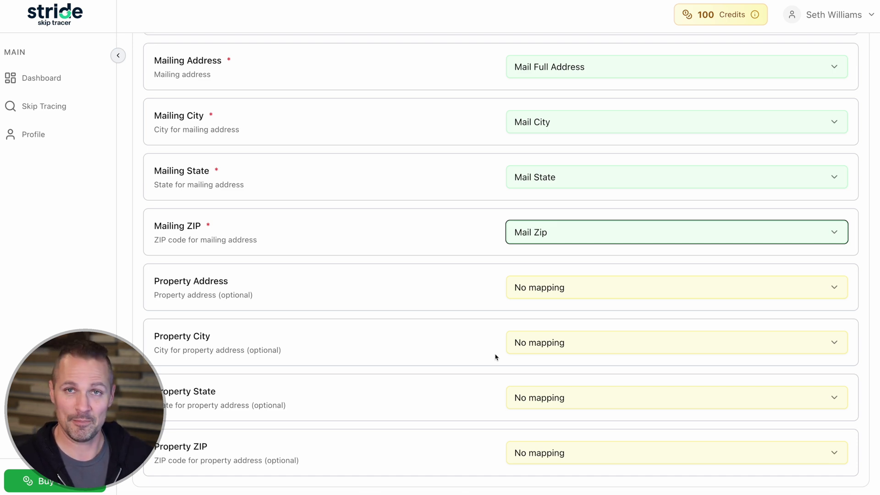
key(super+Tab)
scroll(536, 207, right, 10)
scroll(536, 207, left, 4)
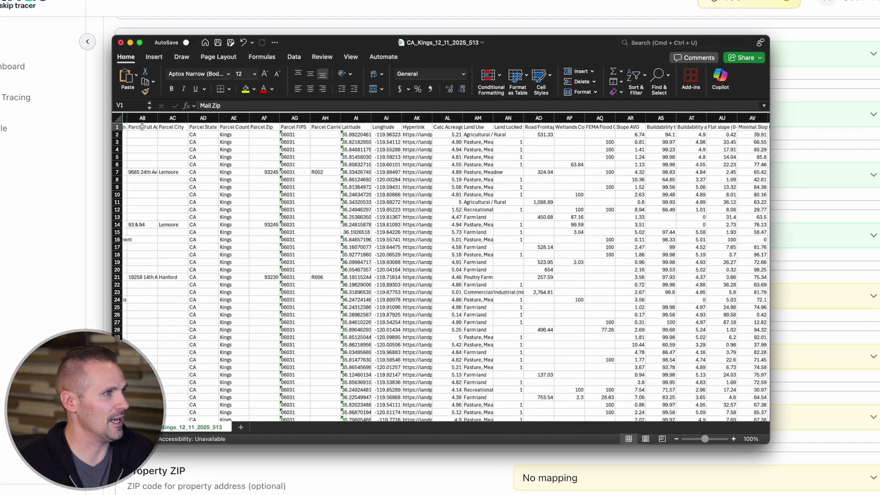
click(143, 127)
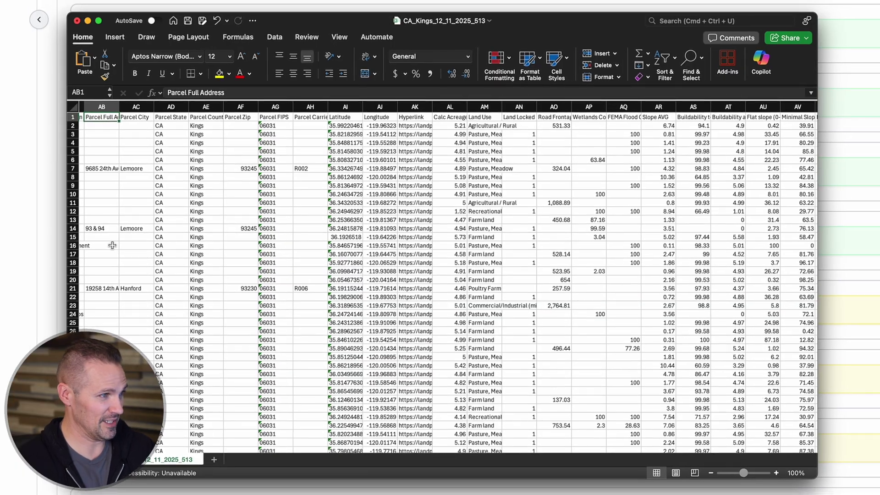
scroll(109, 264, down, 3)
scroll(124, 260, down, 15)
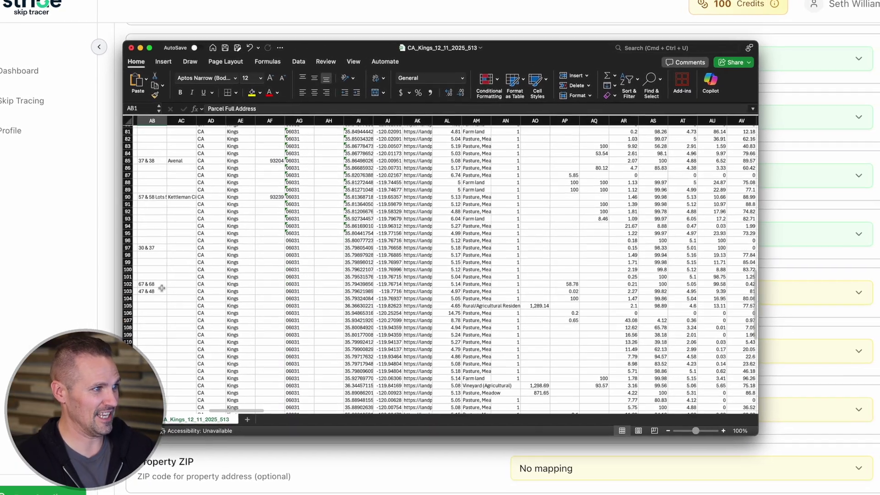
scroll(169, 291, up, 15)
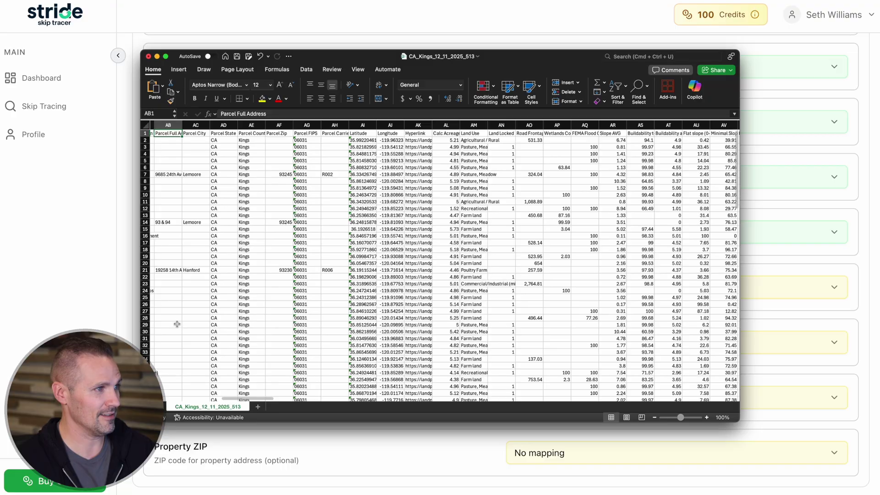
Switch back to Stride and map Property Address to Parcel Full Address and Property City to Parcel City
key(super+Tab)
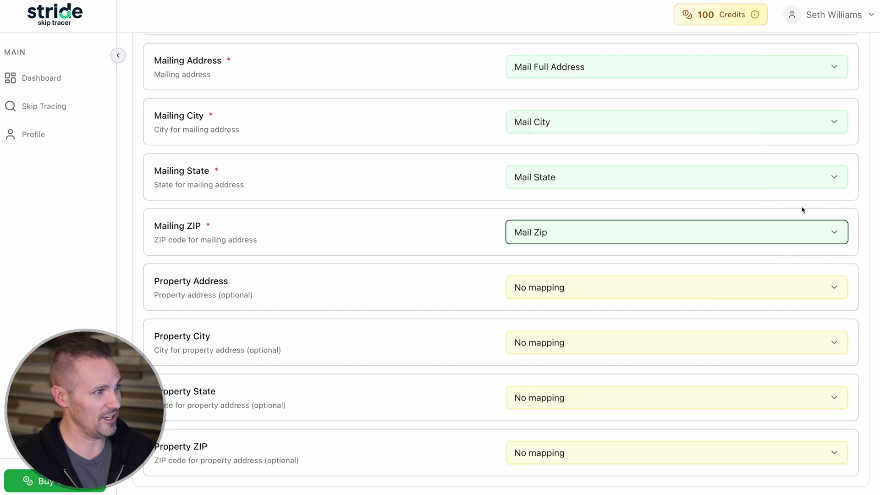
click(831, 288)
scroll(677, 186, down, 2)
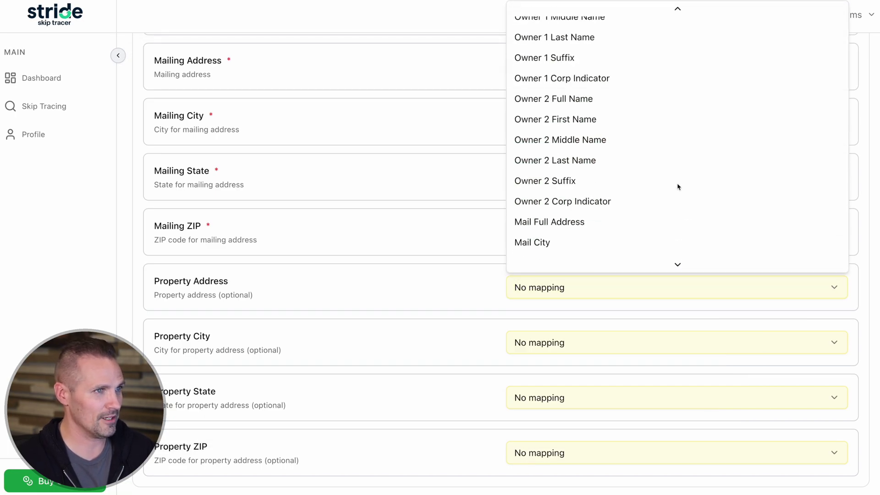
scroll(677, 186, down, 5)
click(573, 79)
click(790, 342)
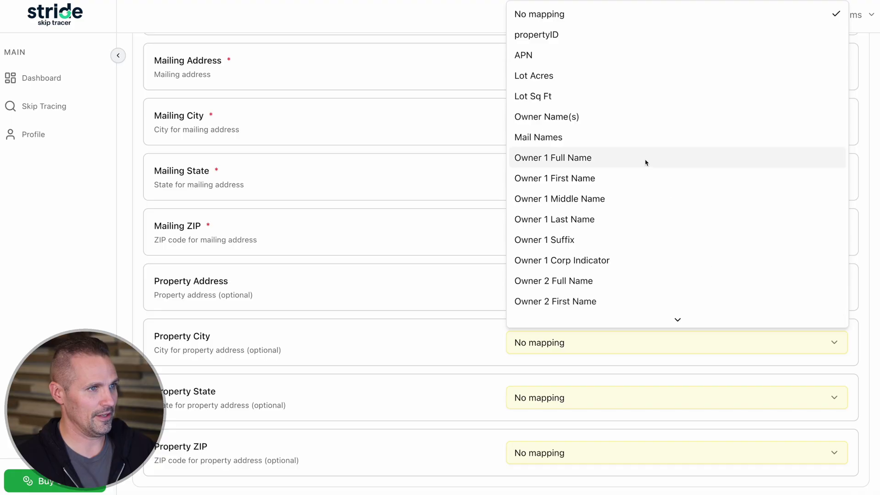
scroll(645, 162, down, 10)
click(646, 139)
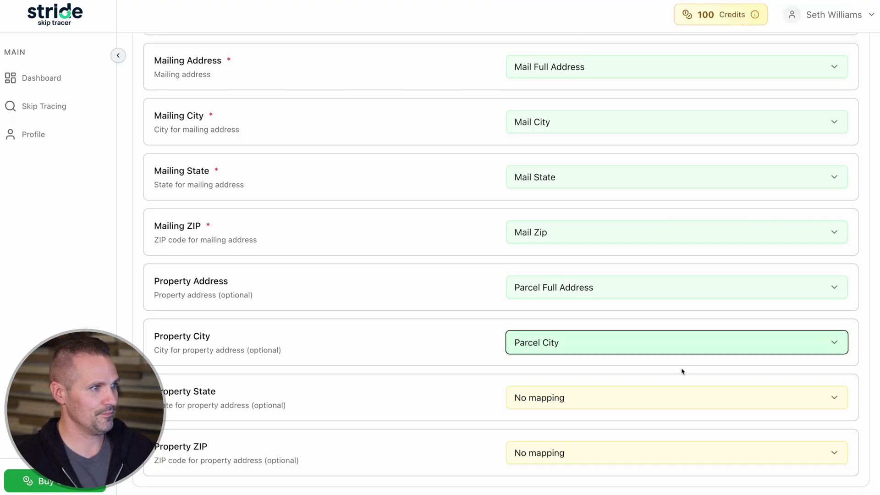
Map Property State to Parcel State and Property ZIP to Parcel Zip, and proceed to Review & Submit
click(678, 398)
scroll(638, 214, down, 8)
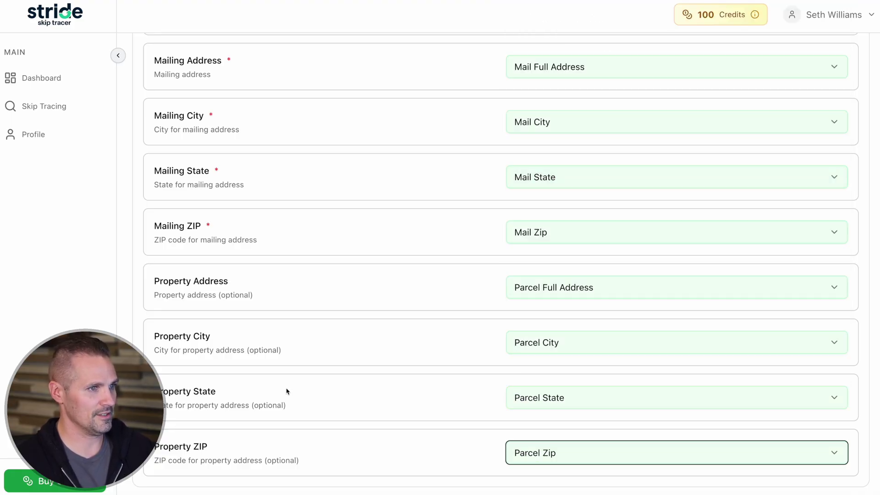
scroll(345, 360, up, 10)
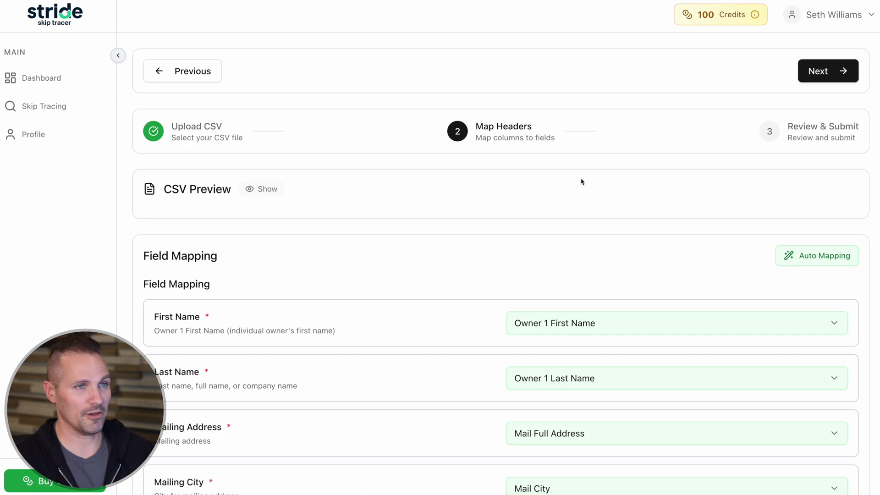
click(841, 72)
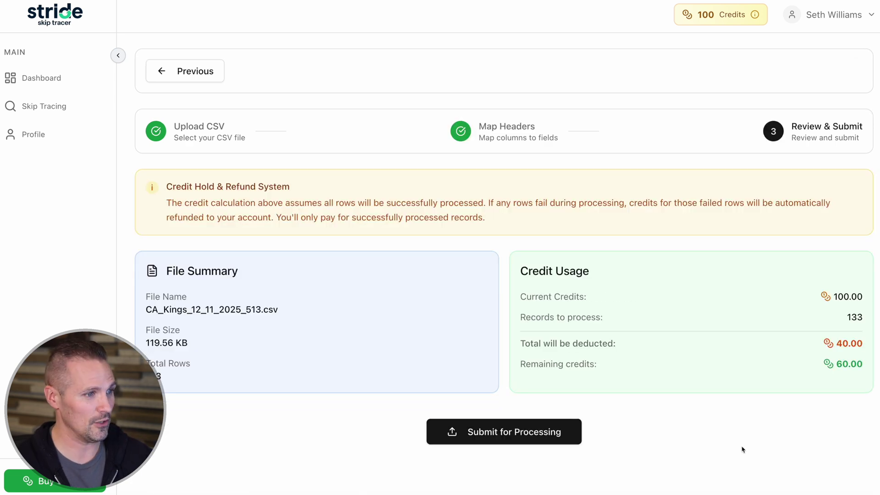
Submit the mapped list for processing and download the skip tracing results for CA_Kings_12_11_2025_513.csv
click(548, 432)
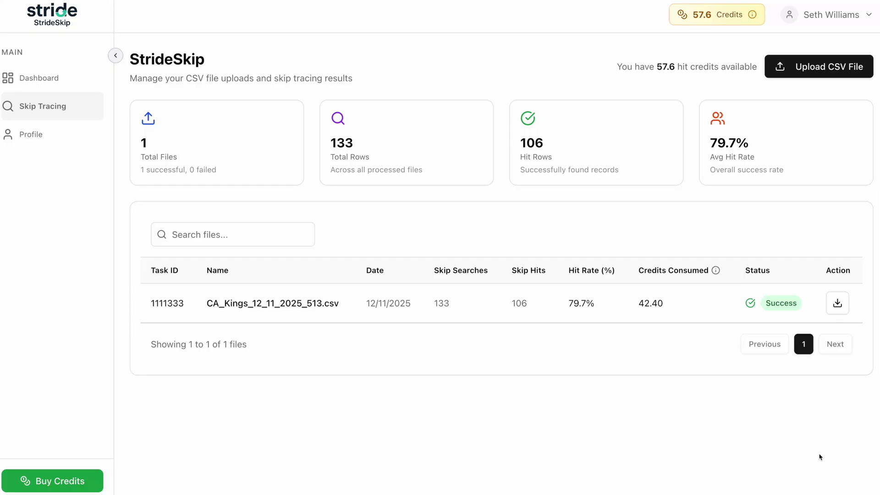
click(839, 305)
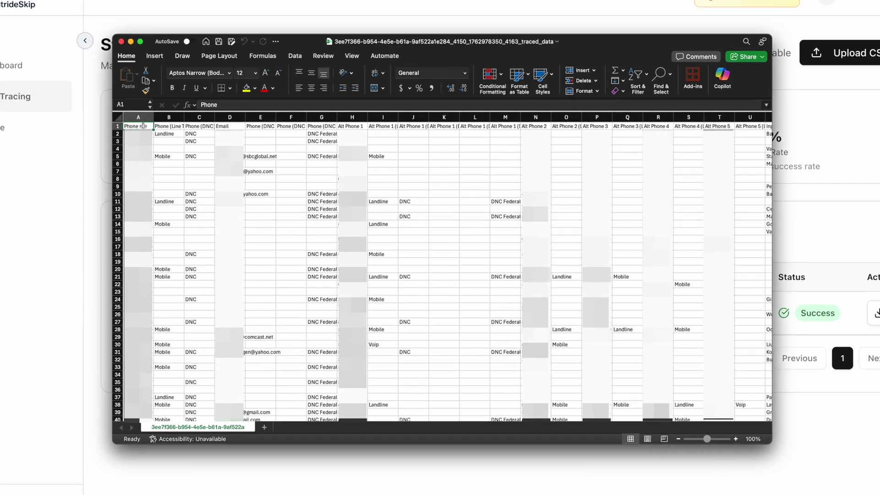
Examine the Phone (Line Type), Phone (DNC) and Email columns in the downloaded traced data in Excel
click(167, 126)
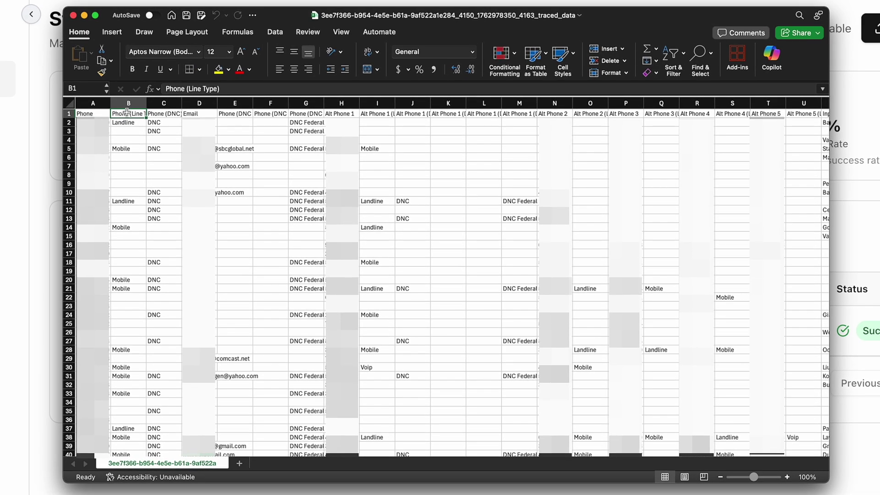
key(Right)
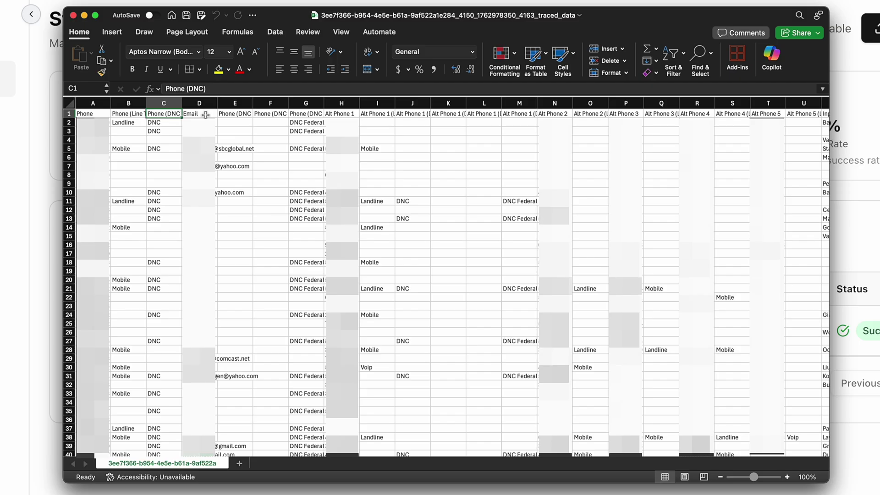
click(205, 115)
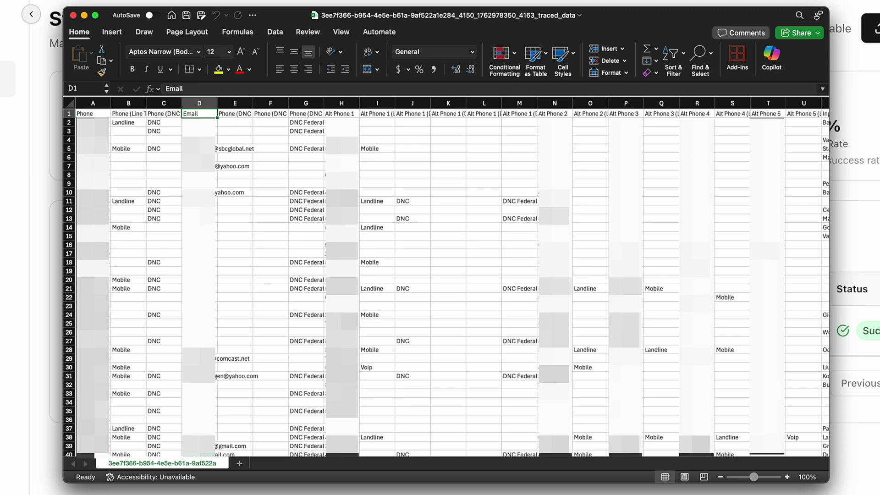
scroll(206, 234, down, 20)
scroll(216, 237, up, 20)
Check the Alt Phone 1 through Alt Phone 5 columns and the original input name and address columns beyond them
click(347, 114)
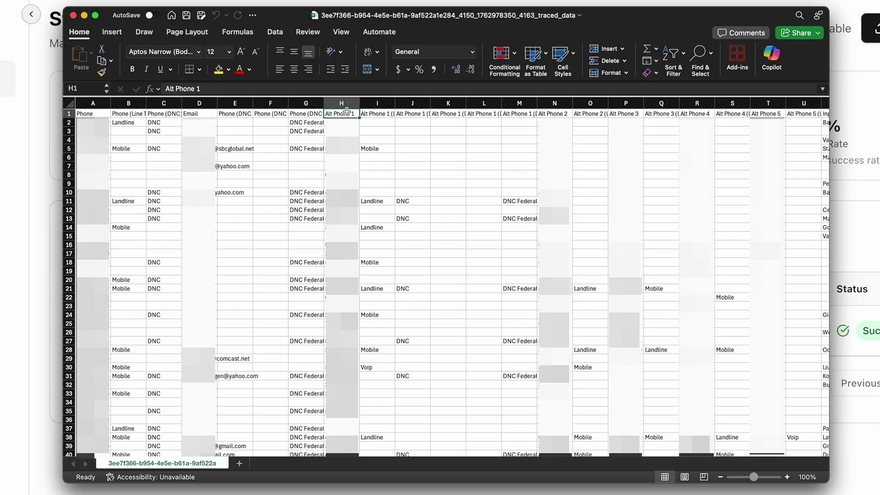
click(559, 115)
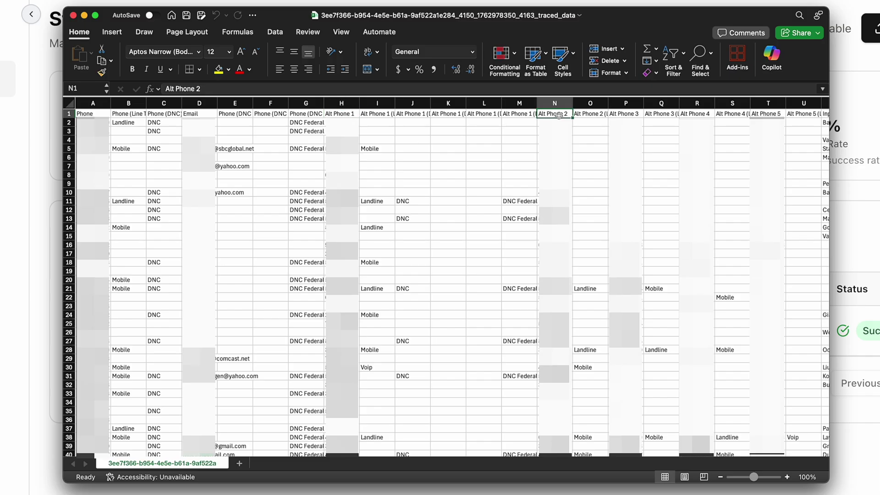
click(629, 114)
click(691, 114)
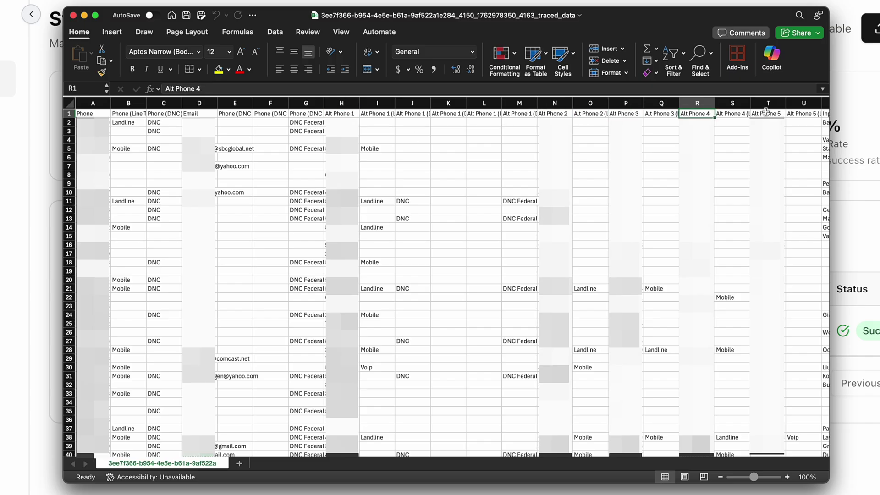
click(767, 114)
scroll(560, 189, right, 5)
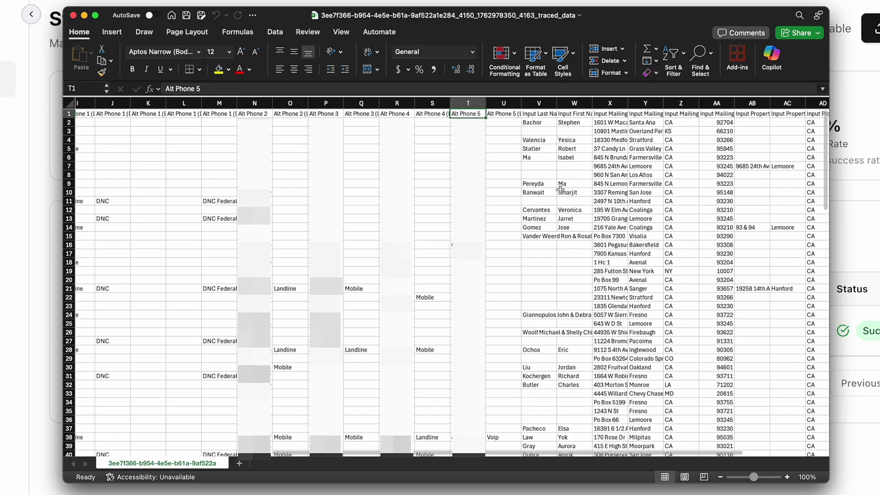